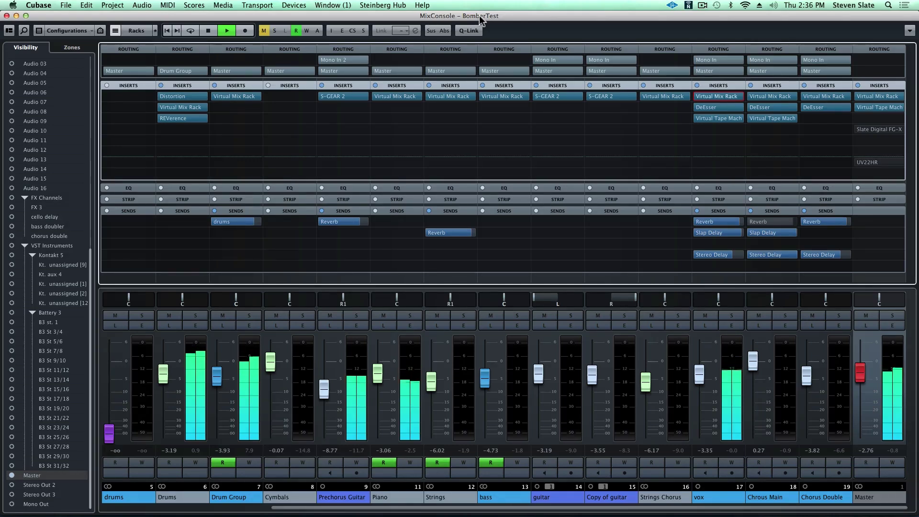
Step: Solo the Drum Group channel and open its Virtual Mix Rack insert to audition the drums
key("space")
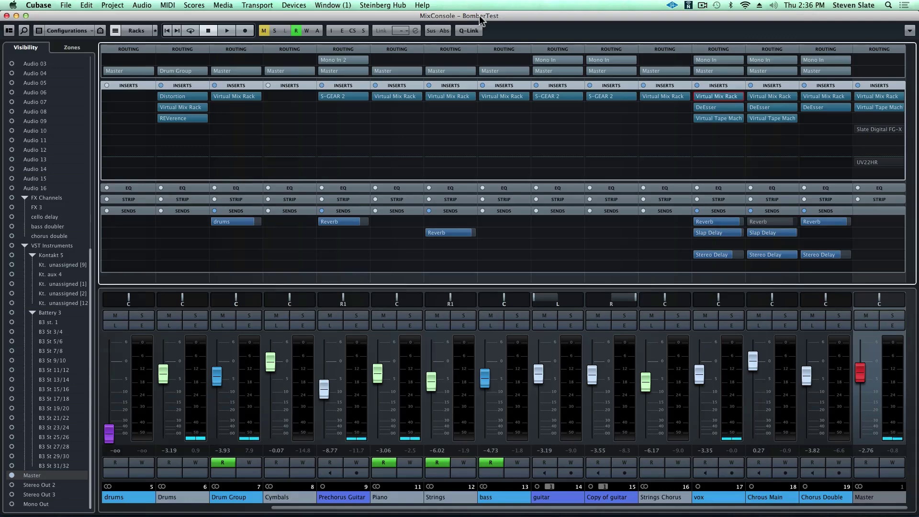
left_click(249, 315)
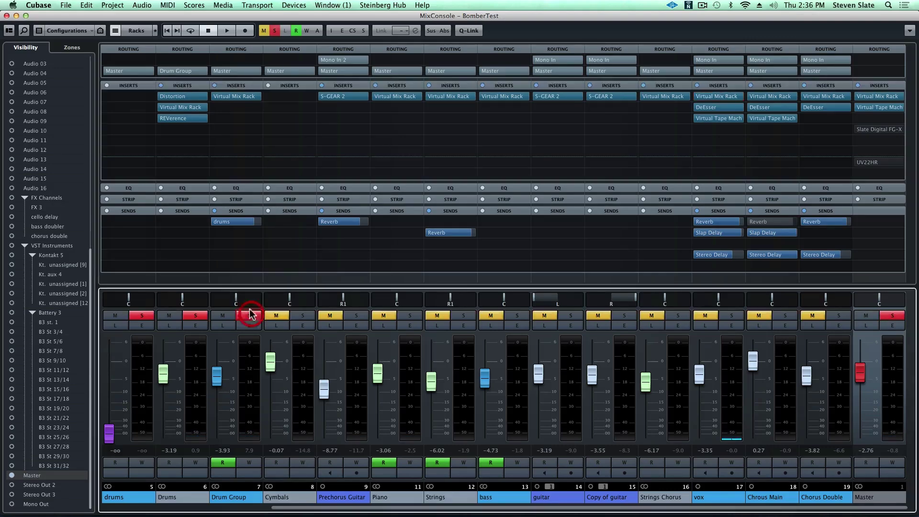
left_click(240, 96)
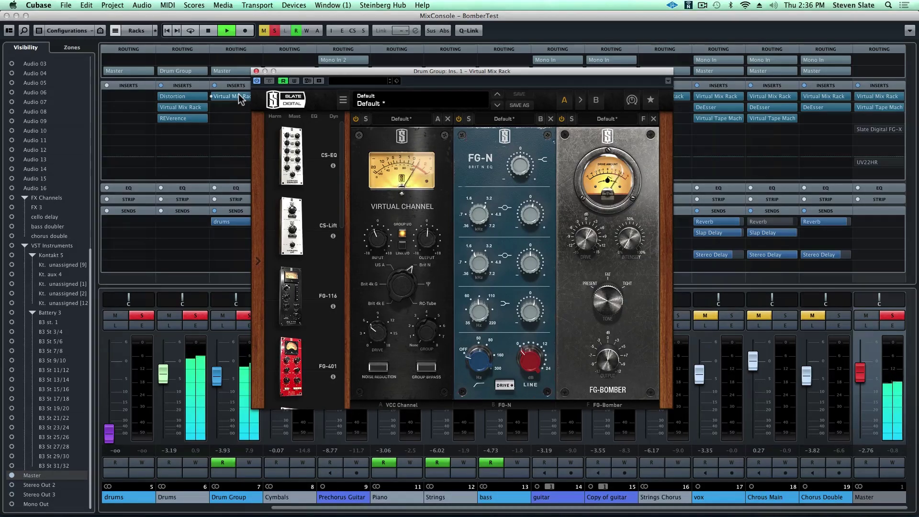
key("space")
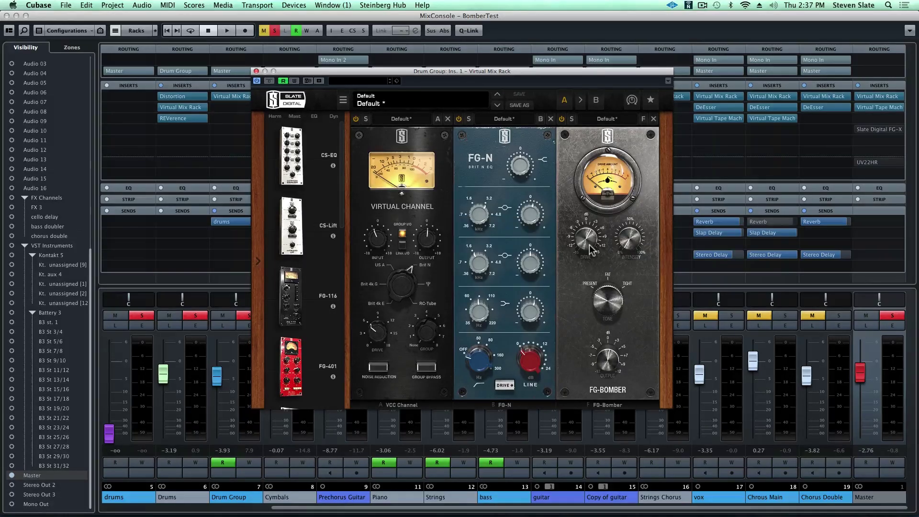
Step: Adjust the FG-Bomber's Drive and Intensity on the Drum Group and audition the soloed drums
left_click_drag(592, 243, 583, 276)
left_click_drag(582, 276, 594, 182)
left_click_drag(627, 246, 628, 121)
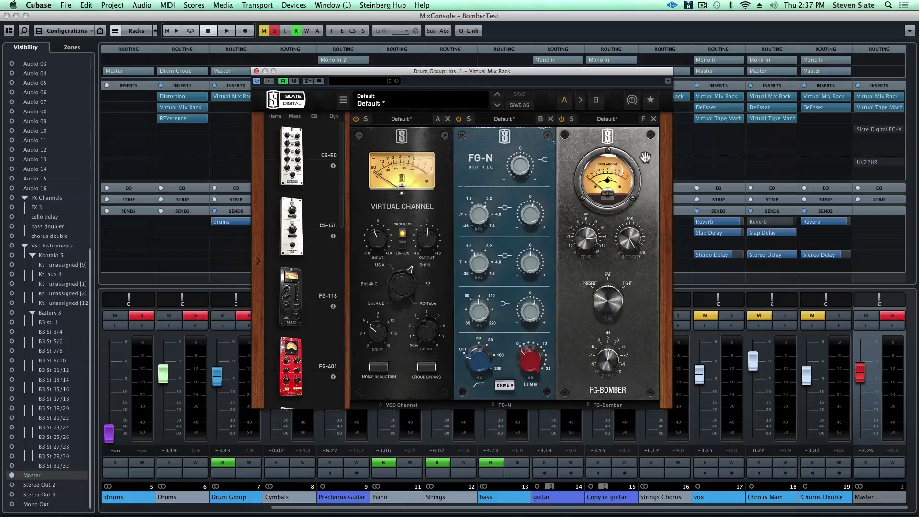
left_click_drag(585, 242, 569, 286)
left_click_drag(590, 244, 584, 268)
key("space")
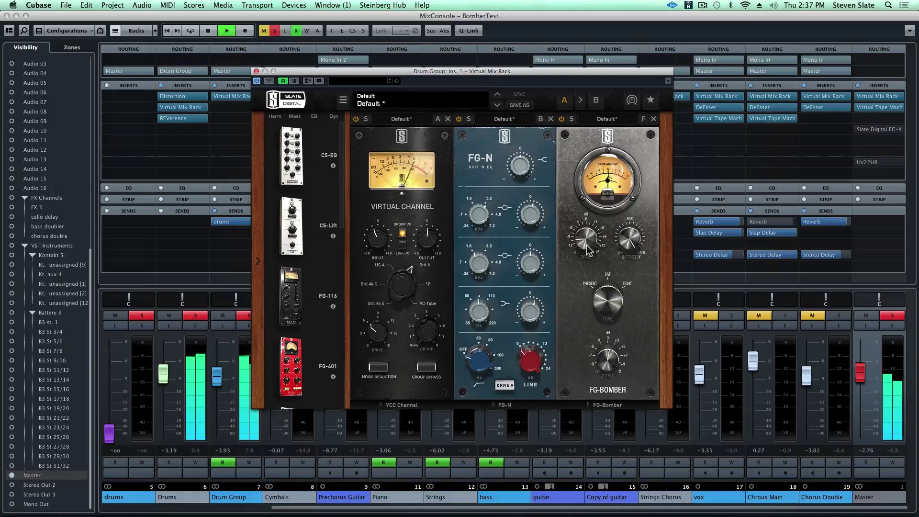
key("space")
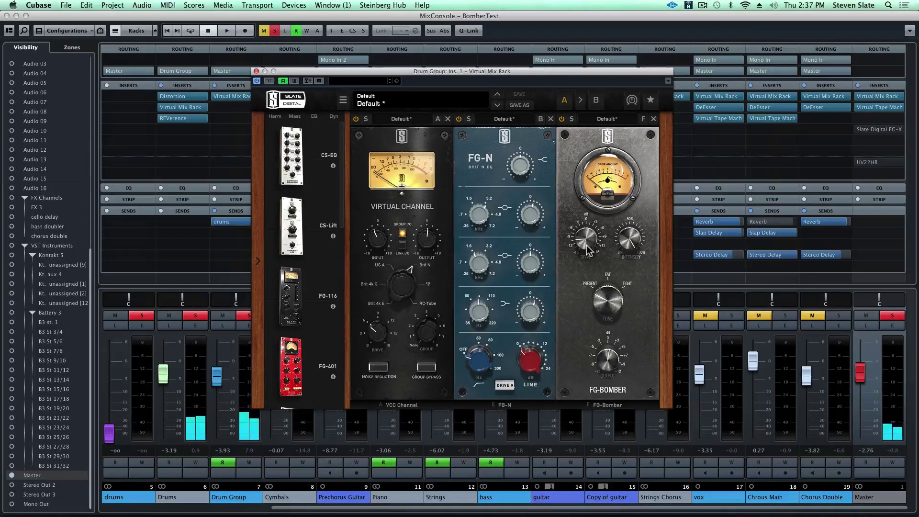
Step: Raise the FG-Bomber's Drive on the Drum Group and fine-tune it while auditioning the soloed drums
left_click(588, 250)
left_click_drag(588, 248, 534, 129)
key("space")
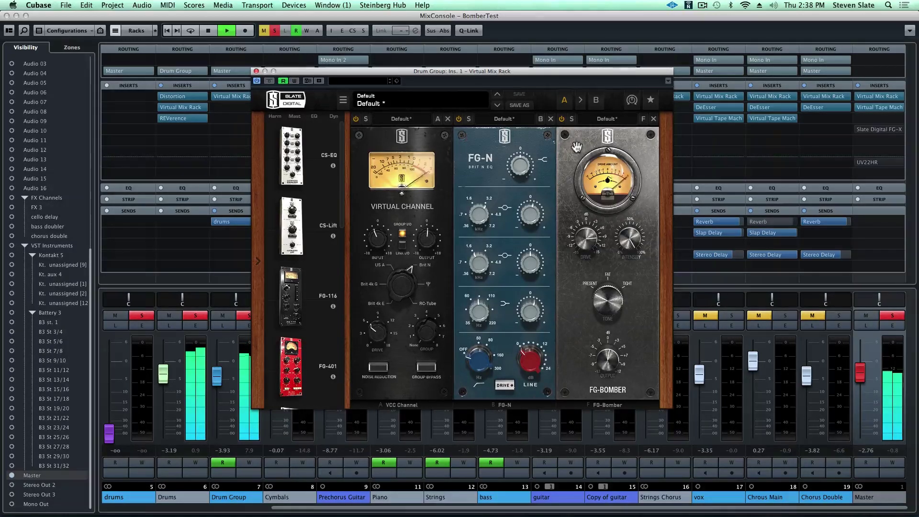
key("space")
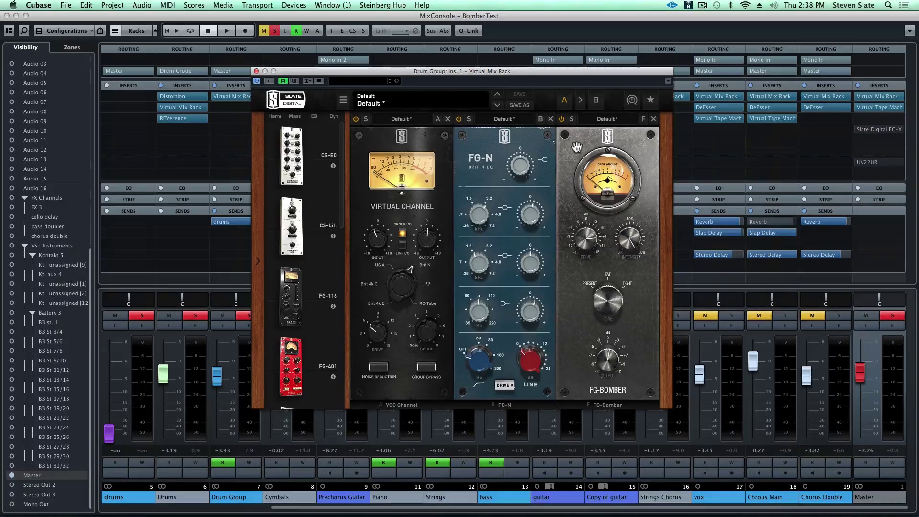
key("space")
mouse_move(590, 244)
mouse_move(589, 244)
left_mouse_down()
mouse_move(584, 277)
mouse_move(588, 224)
mouse_move(588, 237)
left_mouse_up()
key("space")
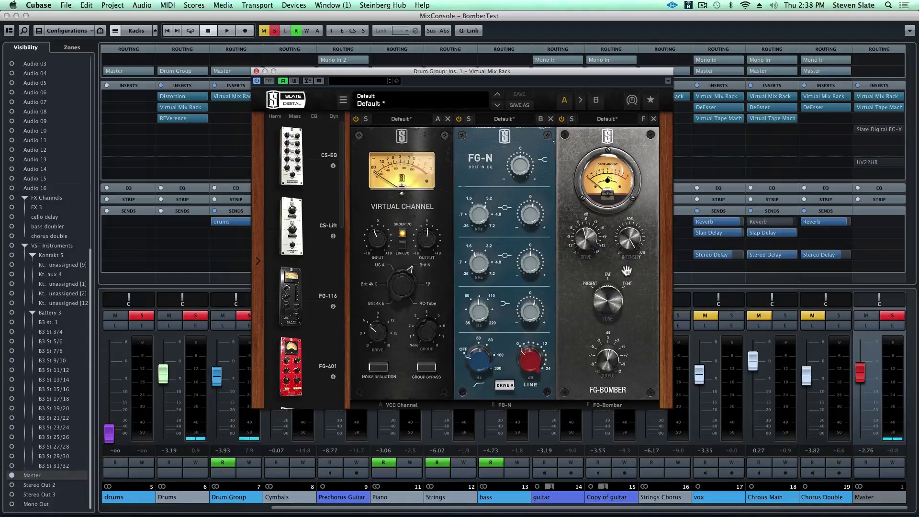
Step: Set the Drum Group FG-Bomber's Intensity to 0.00%, clear the solos and raise the Intensity during full-mix playback, closing the rack when finished
left_click_drag(627, 271, 631, 240)
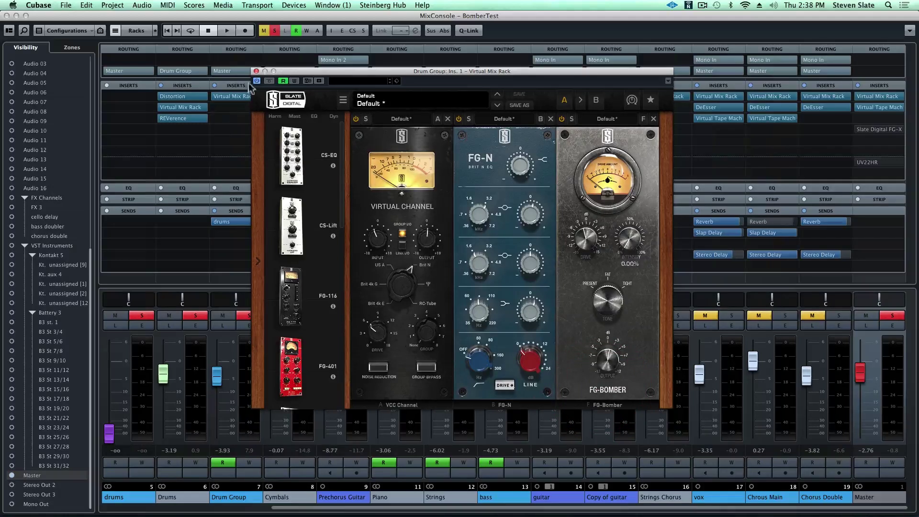
left_click(275, 32)
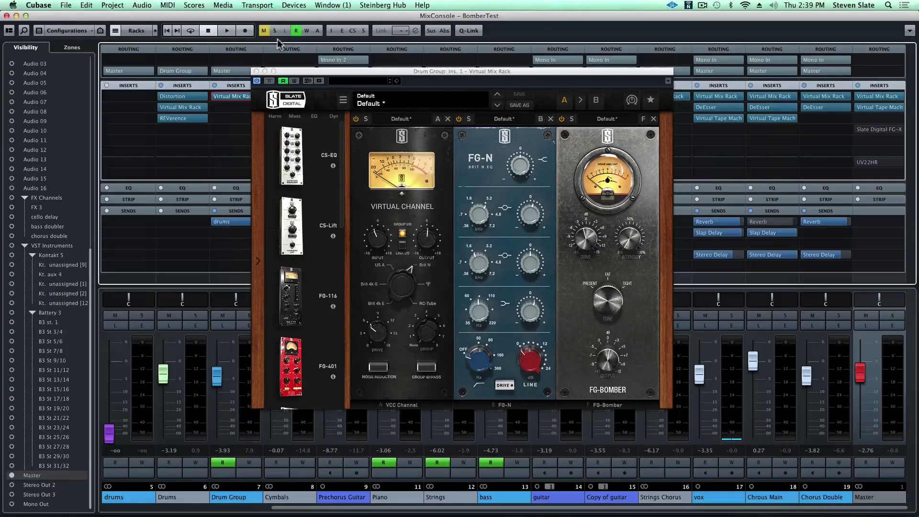
key("space")
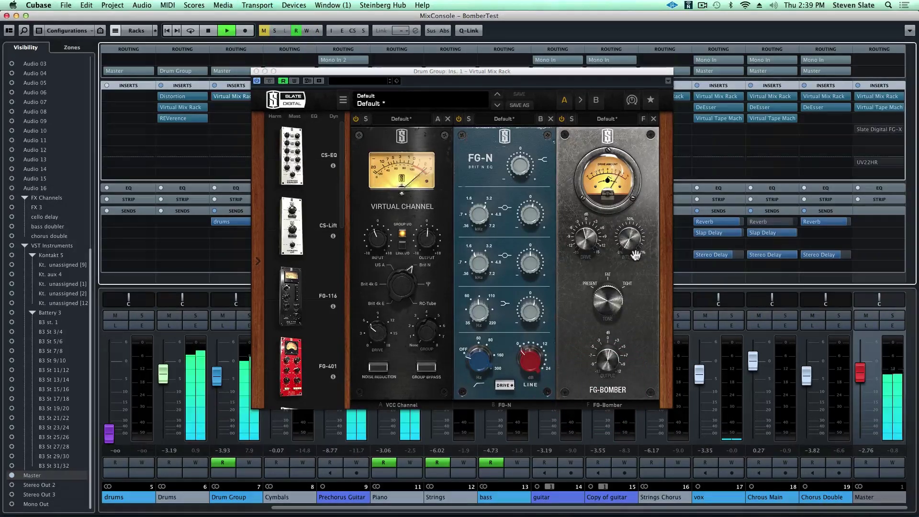
left_click_drag(636, 252, 649, 205)
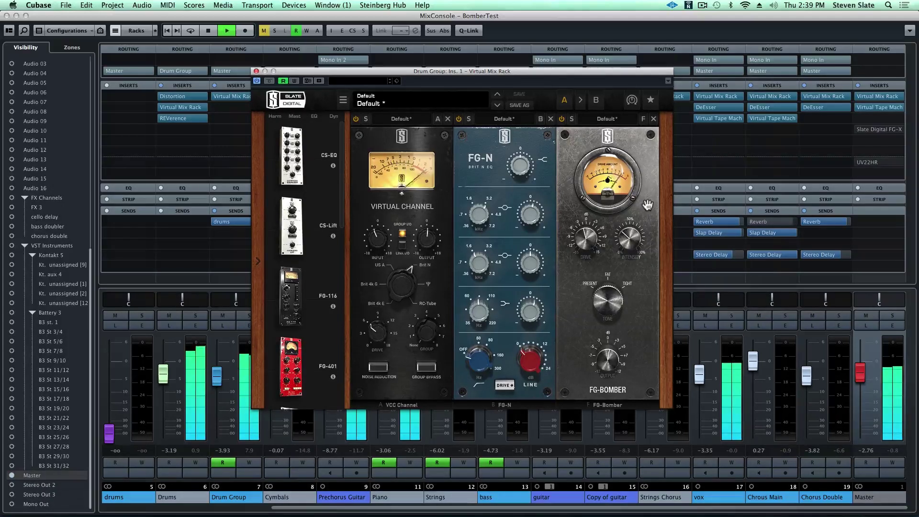
key("space")
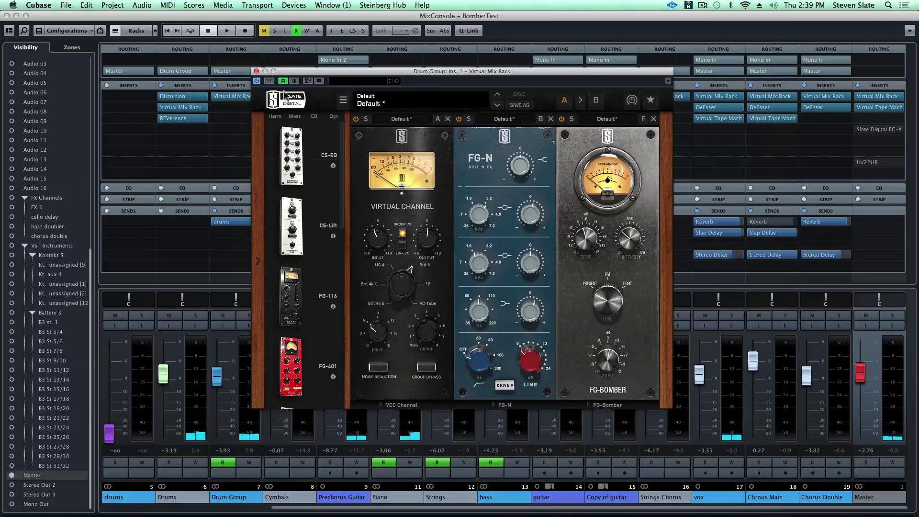
left_click(256, 71)
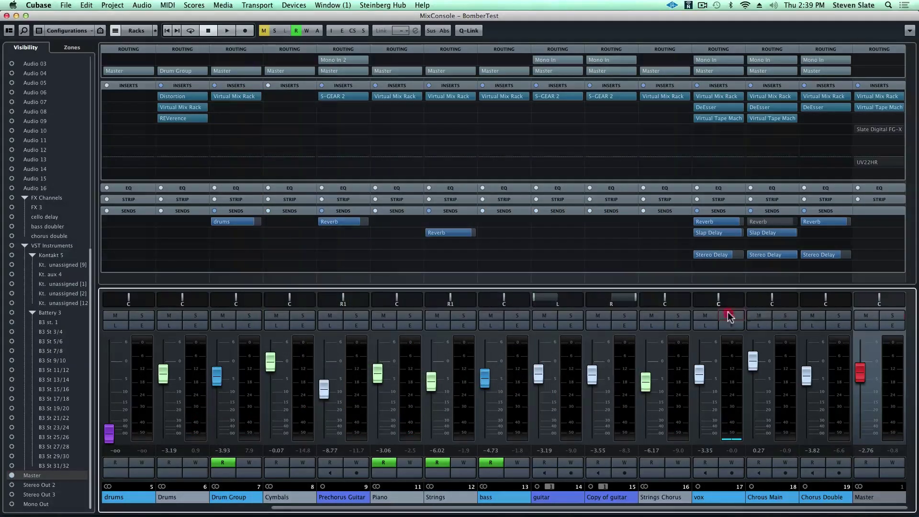
Step: Solo the vox channel and open its Virtual Mix Rack insert to audition the vocal
left_click(730, 316)
left_click(721, 96)
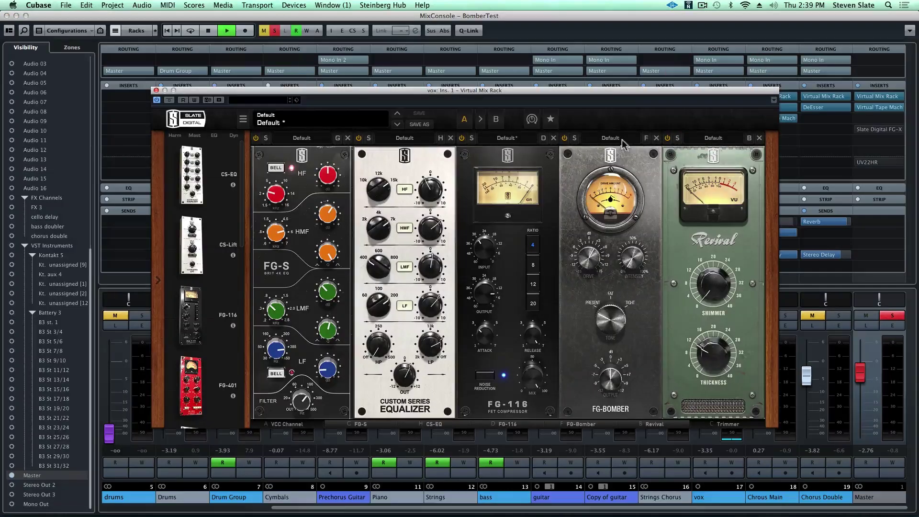
key("space")
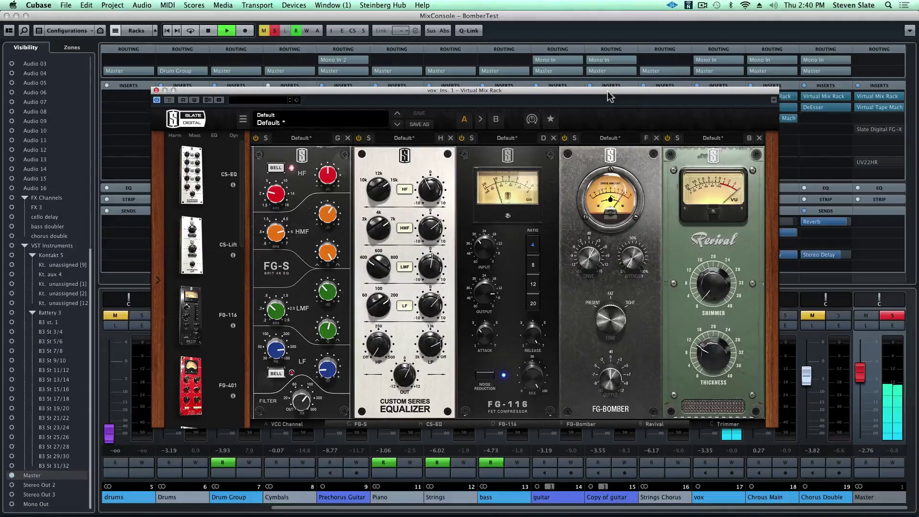
key("space")
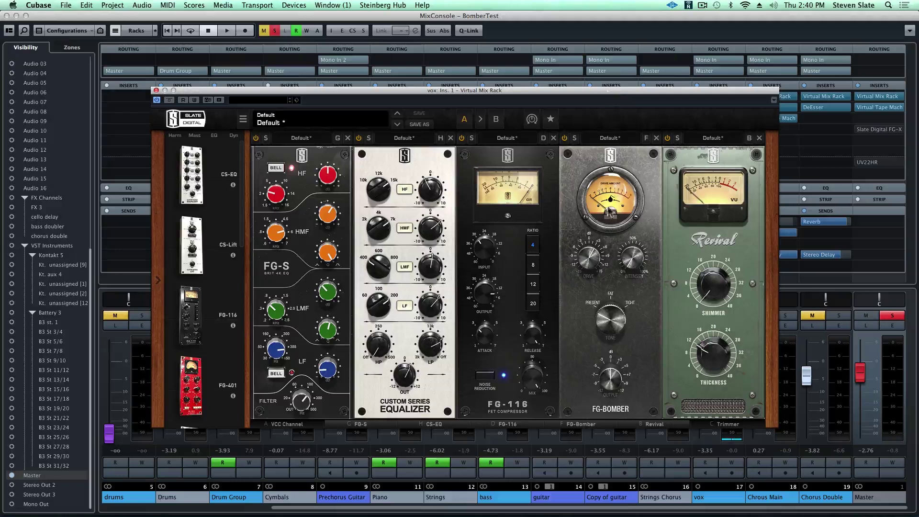
Step: Raise the FG-Bomber's Intensity on the vox channel and adjust its Drive while the soloed vocal plays
left_click_drag(632, 260, 617, 96)
key("space")
left_click_drag(587, 251, 581, 197)
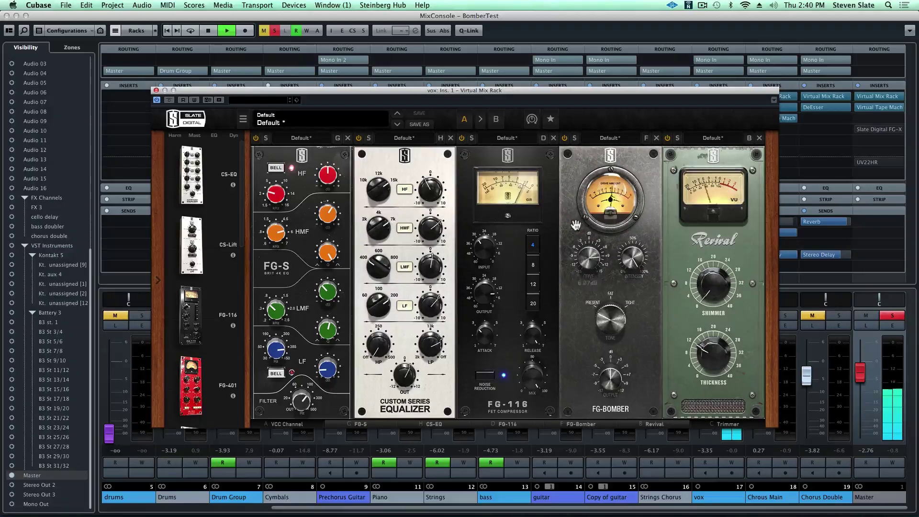
left_click_drag(588, 255, 589, 271)
key("space")
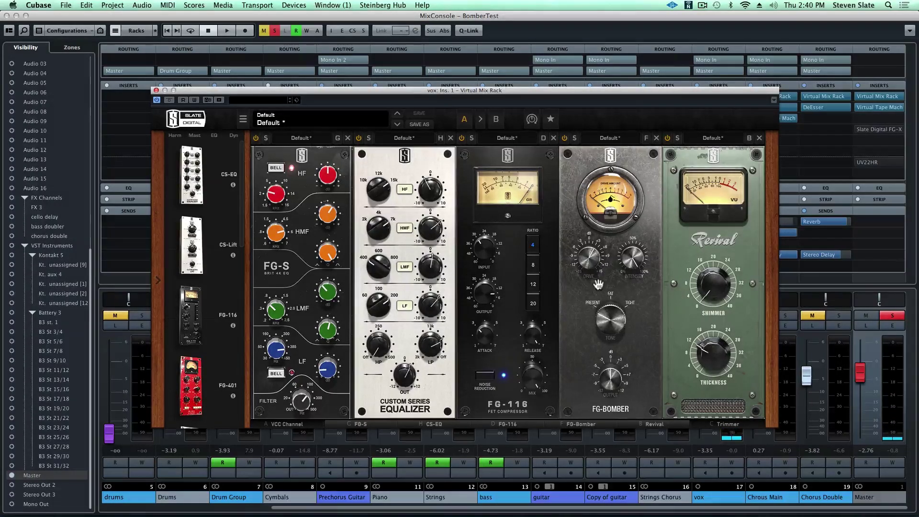
Step: Set the vox FG-Bomber's Intensity to 0.00%, clear the solos and raise the Intensity during full-mix playback, closing the rack when finished
left_click(632, 258)
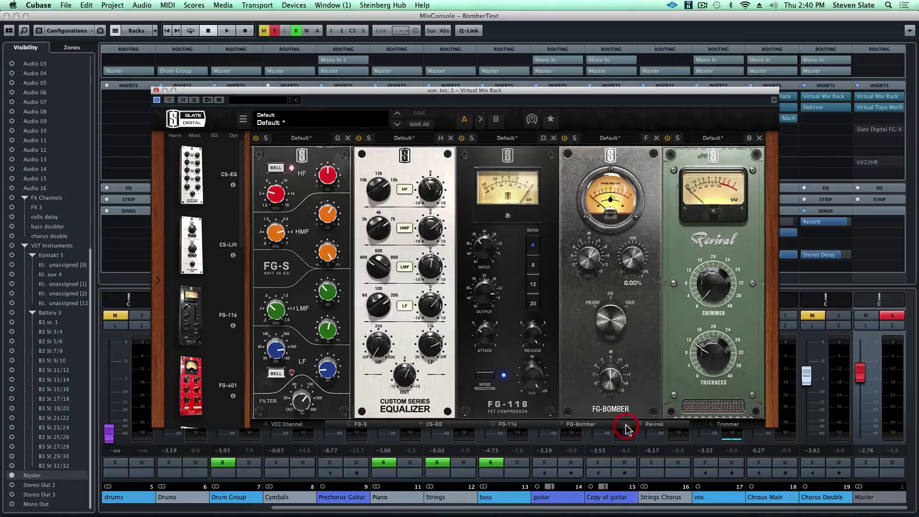
left_click(274, 30)
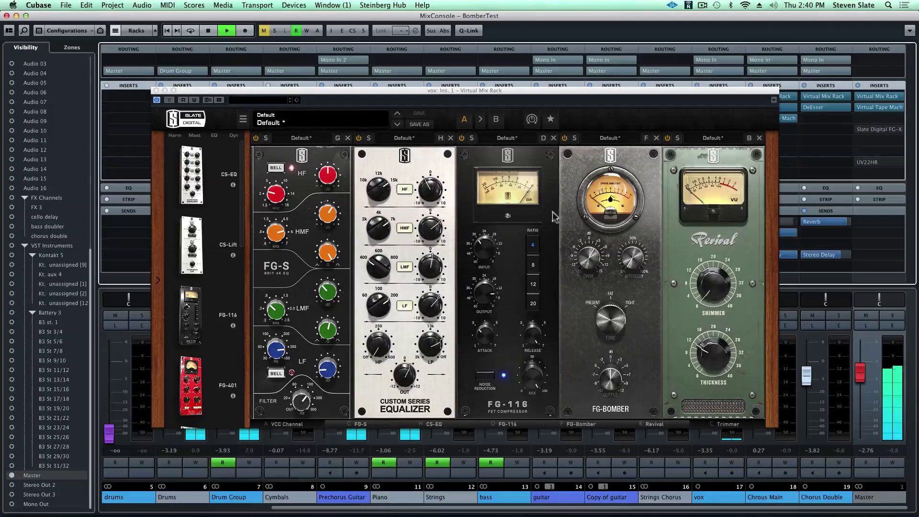
left_click_drag(633, 262, 632, 206)
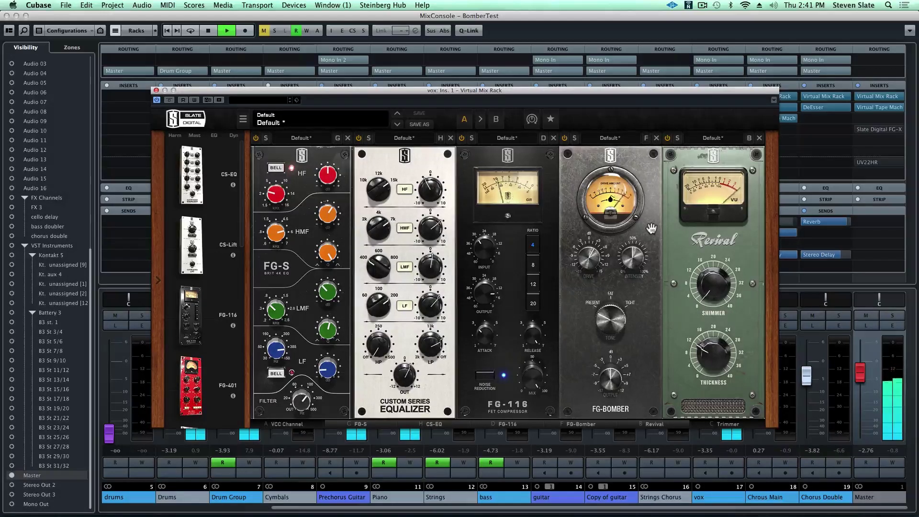
key("space")
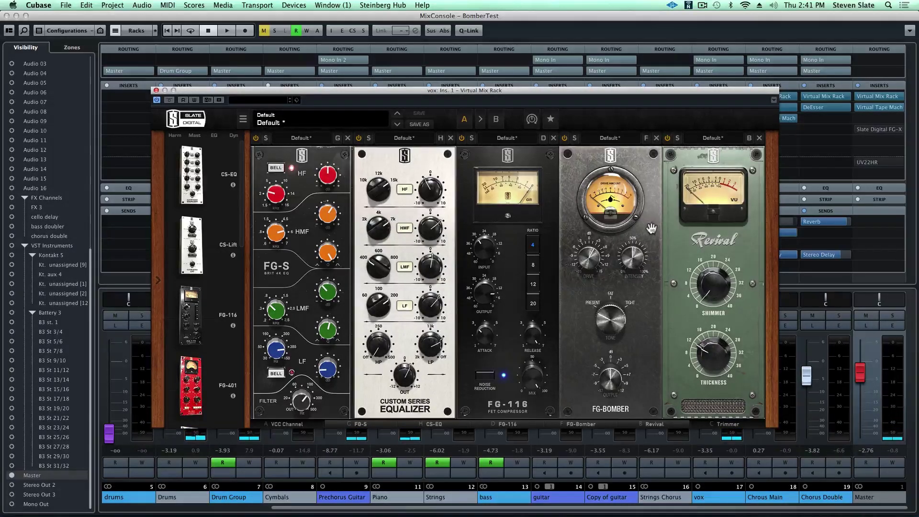
left_click(156, 90)
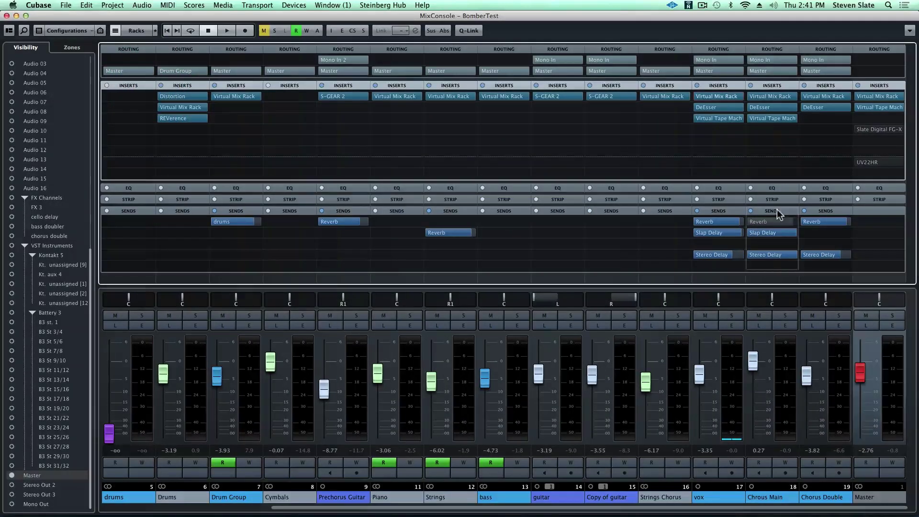
Step: Open the Master channel's Virtual Mix Rack, turn up the FG-Bomber's Intensity and adjust its Drive while the full mix plays
left_click(880, 98)
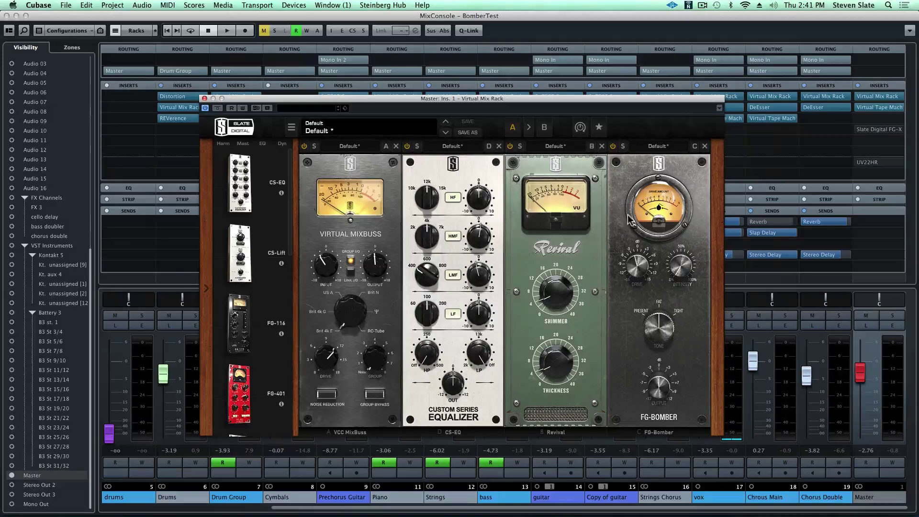
left_click_drag(684, 270, 694, 121)
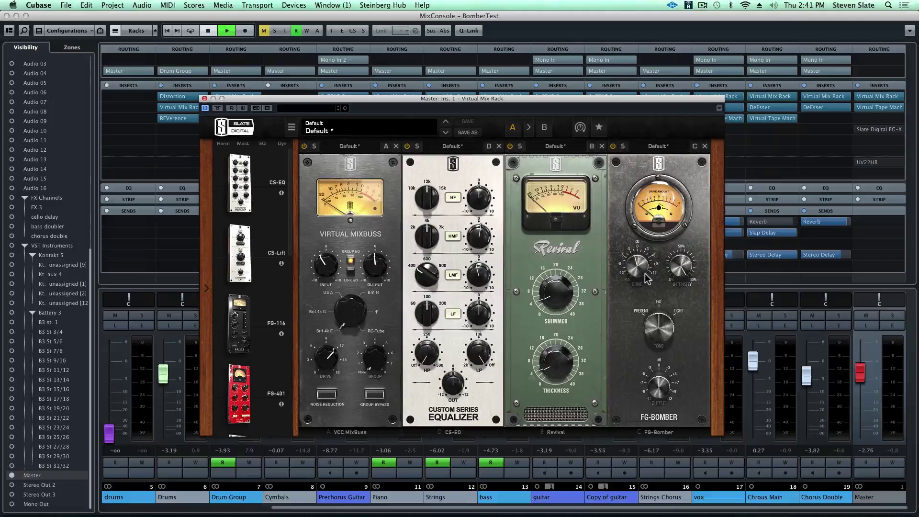
left_click_drag(637, 277, 634, 216)
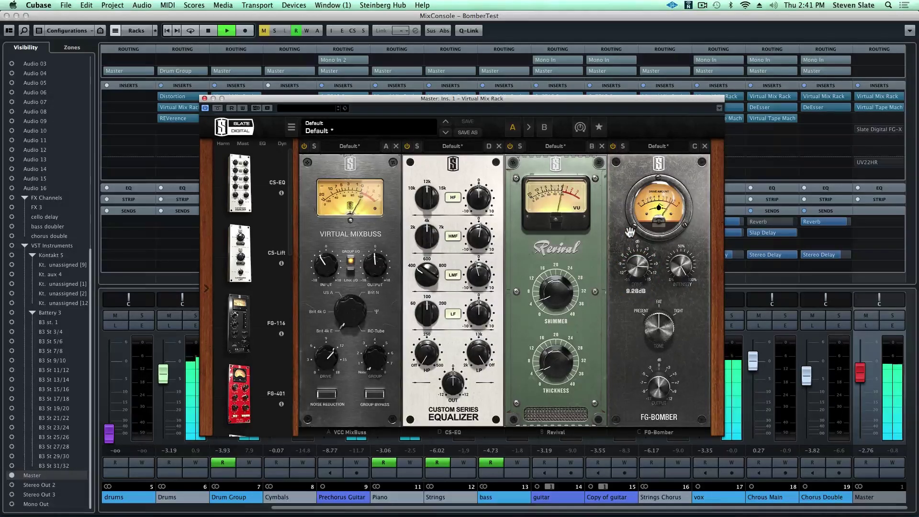
left_click_drag(637, 257, 637, 282)
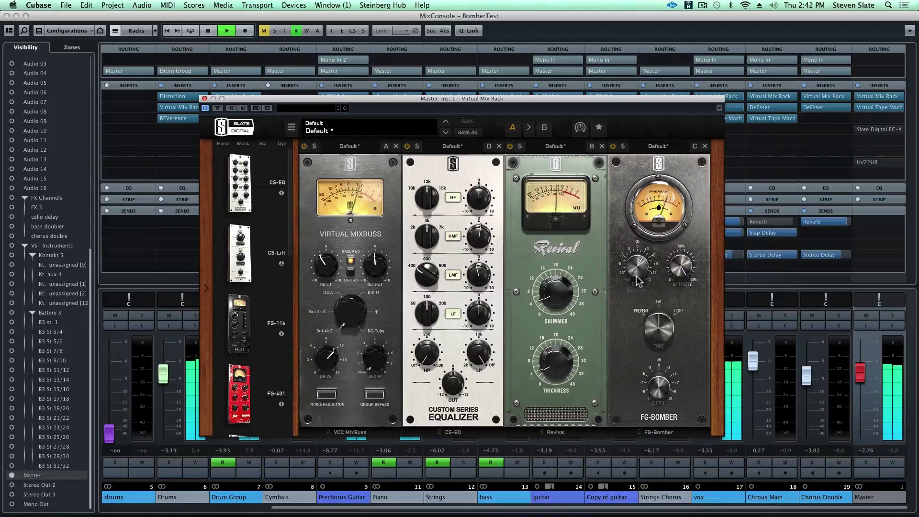
key("space")
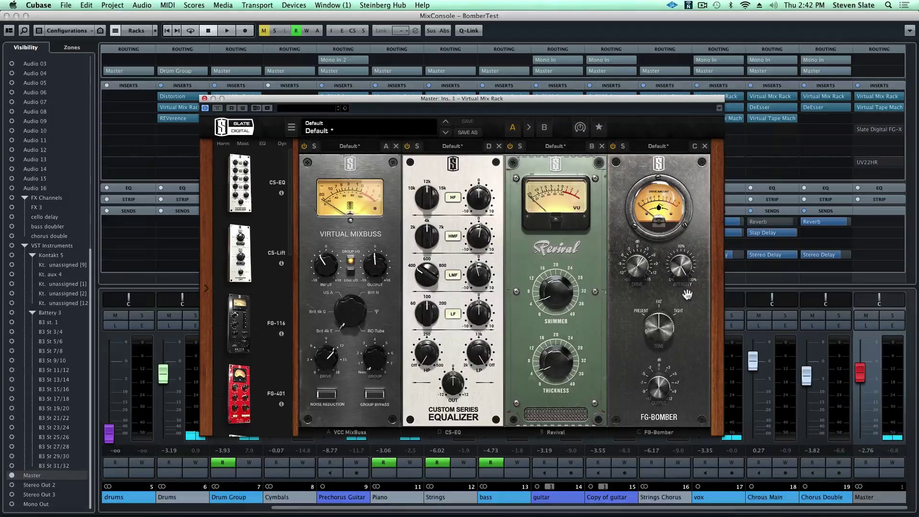
Step: Compare the Master FG-Bomber's effect by raising its Intensity from 0.00% while the full mix plays
left_click(656, 444)
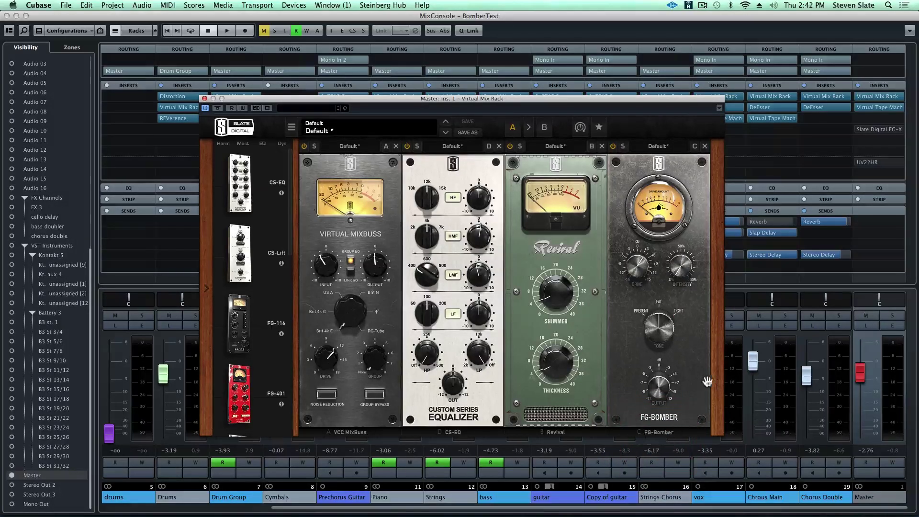
key("space")
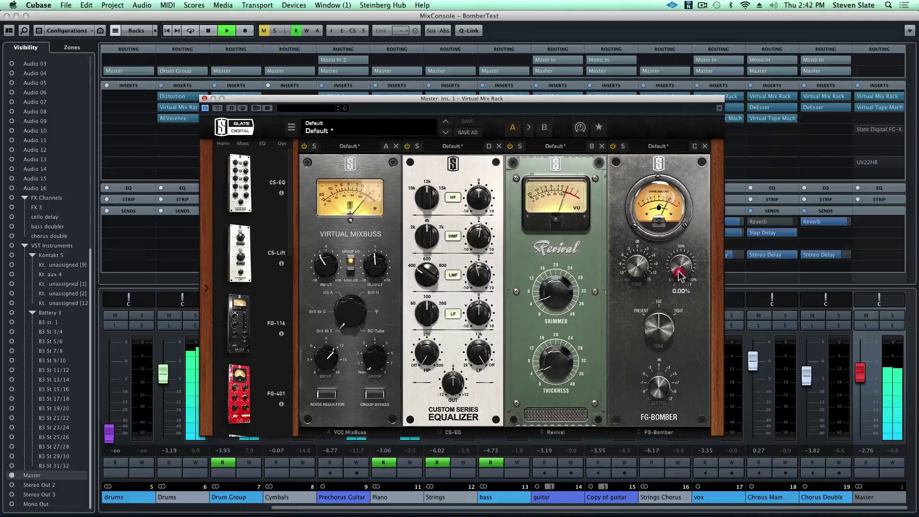
left_click_drag(681, 274, 677, 238)
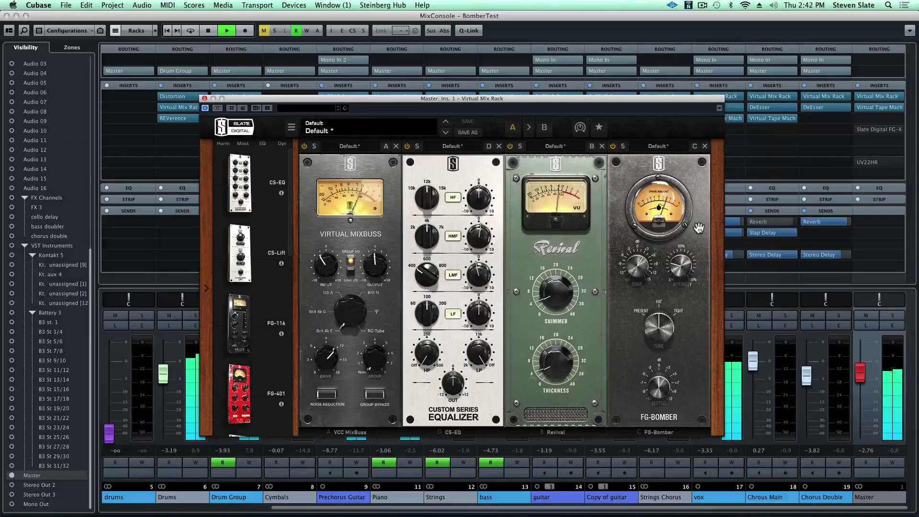
key("space")
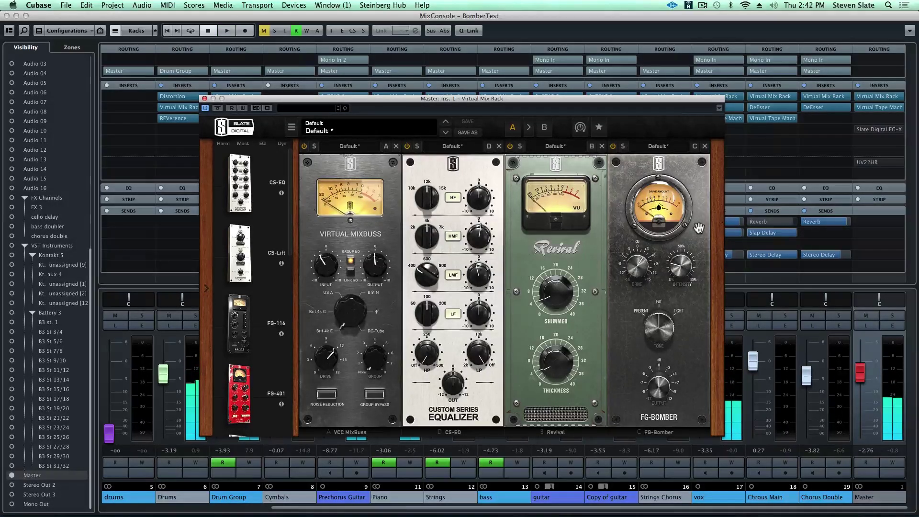